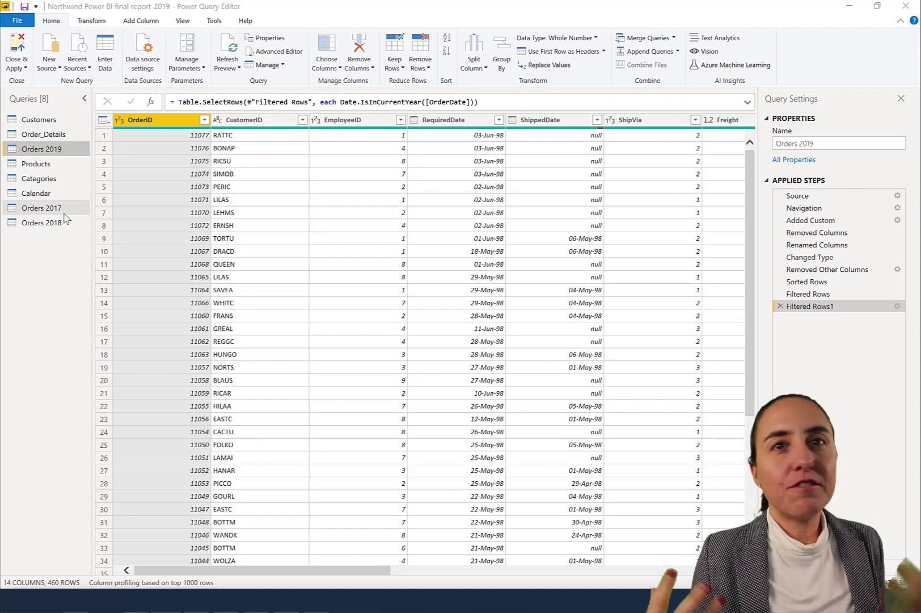
Select the Orders 2018 query and exclude it from report refresh.
{"action": "left_click", "coordinate": [58, 225]}
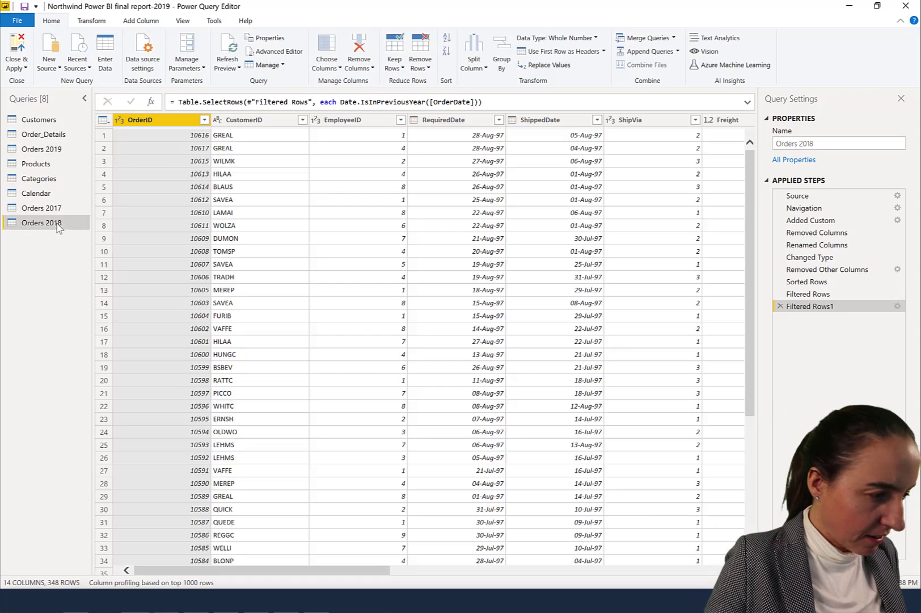
{"action": "right_click", "coordinate": [51, 222]}
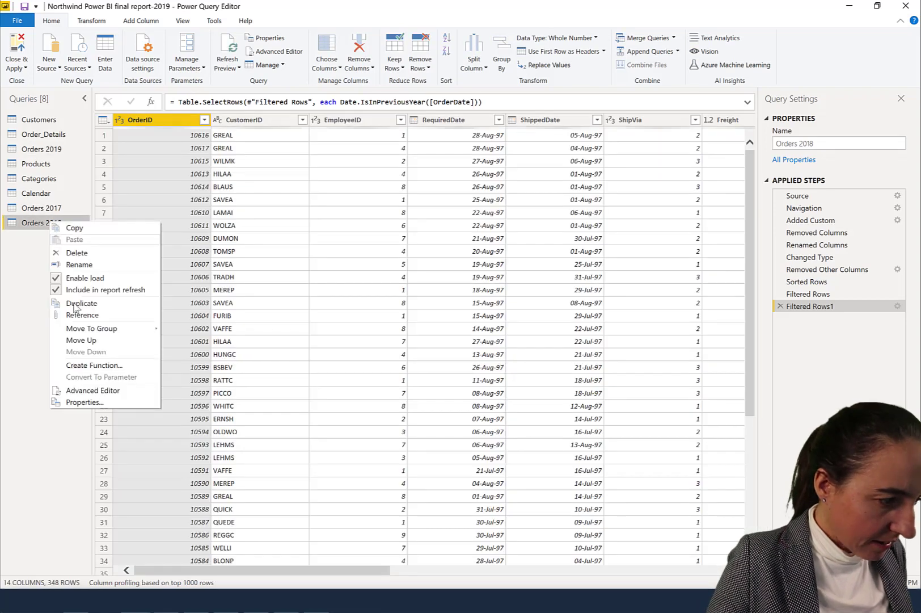
{"action": "key", "text": "Escape"}
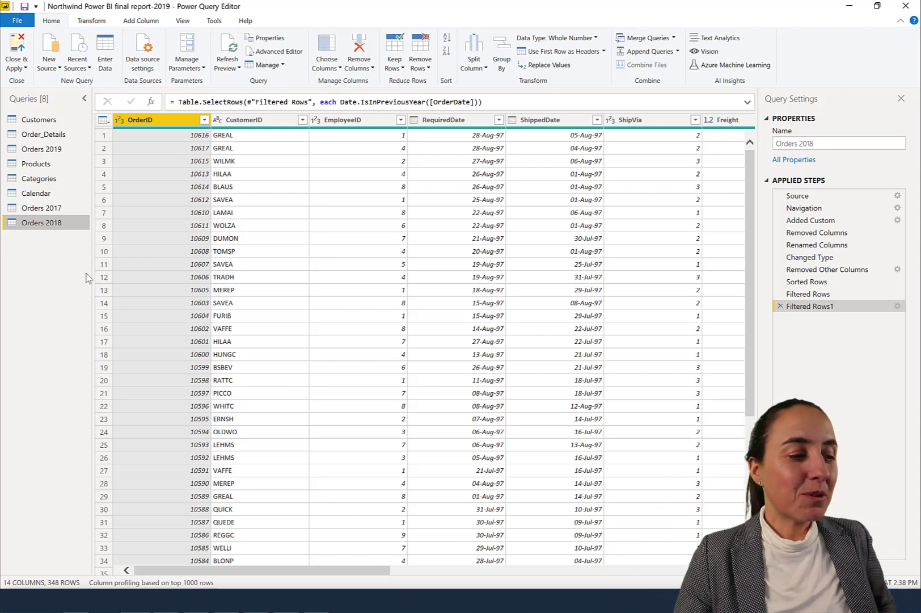
Confirm Orders 2018's refresh setting, then uncheck Include in report refresh for Orders 2017.
{"action": "right_click", "coordinate": [44, 227]}
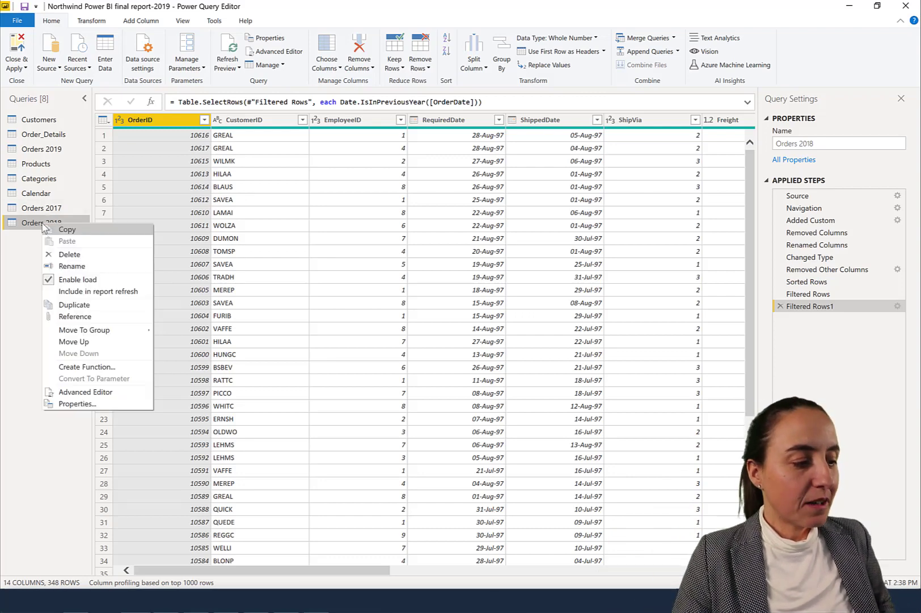
{"action": "left_click", "coordinate": [45, 208]}
{"action": "right_click", "coordinate": [45, 208]}
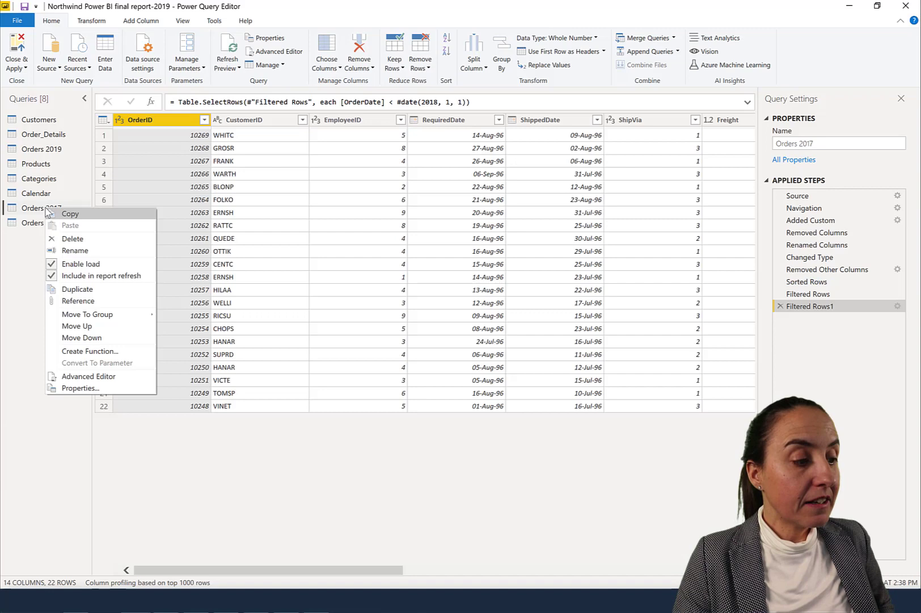
{"action": "left_click", "coordinate": [82, 280]}
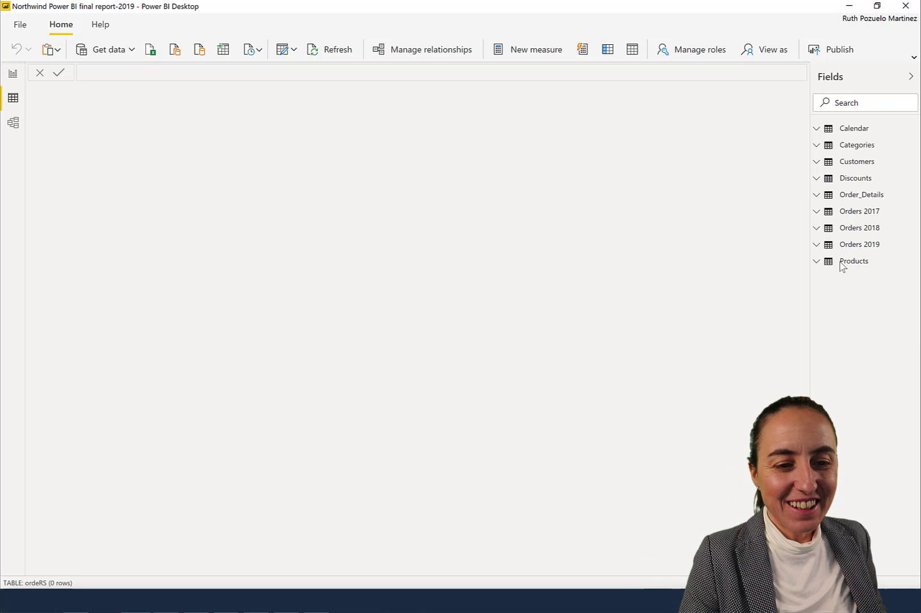
Inspect the Orders 2018, Orders 2017 (22 rows) and Orders 2019 (460 rows) tables in Data view.
{"action": "left_click", "coordinate": [867, 245]}
{"action": "left_click", "coordinate": [866, 229]}
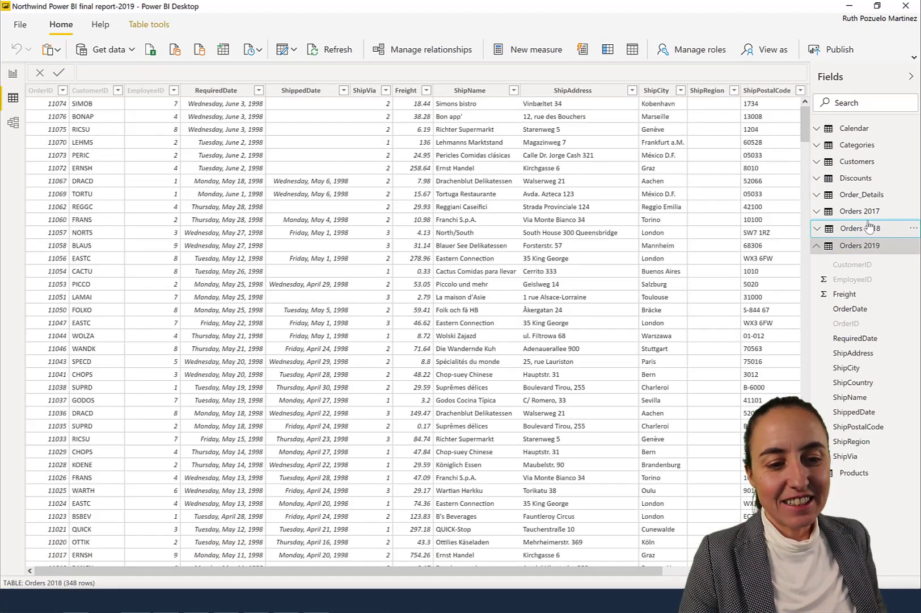
{"action": "left_click", "coordinate": [868, 212]}
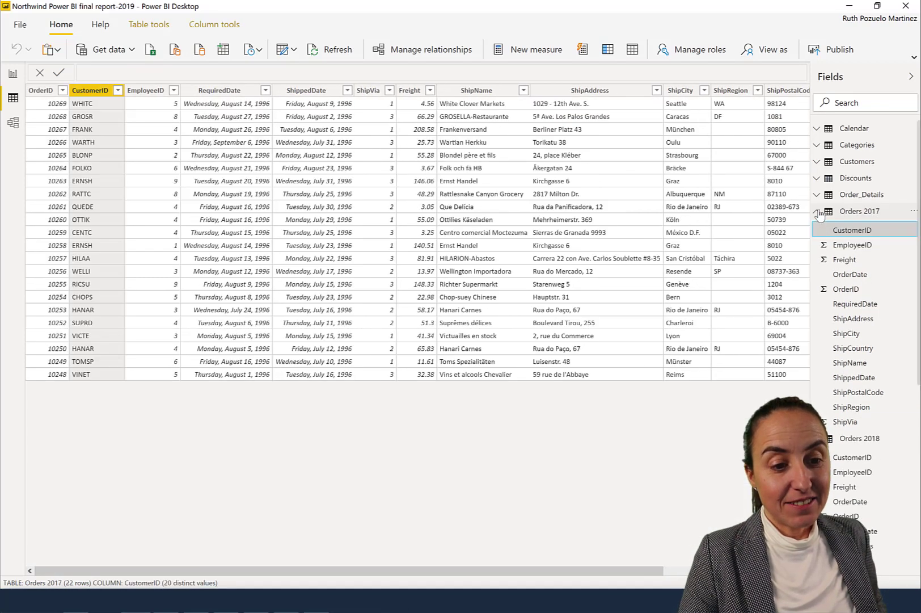
{"action": "left_click", "coordinate": [817, 212]}
{"action": "left_click", "coordinate": [820, 245]}
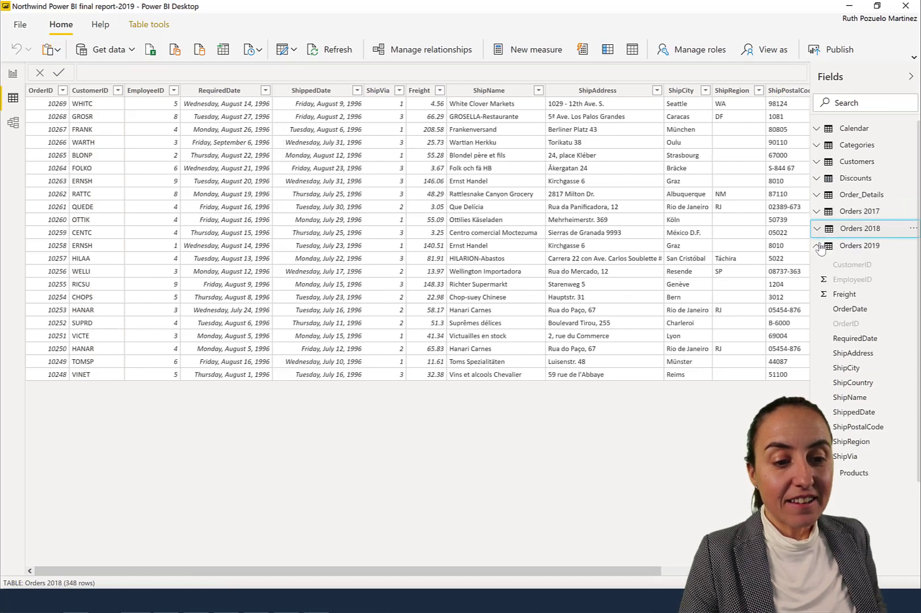
{"action": "left_click", "coordinate": [817, 245]}
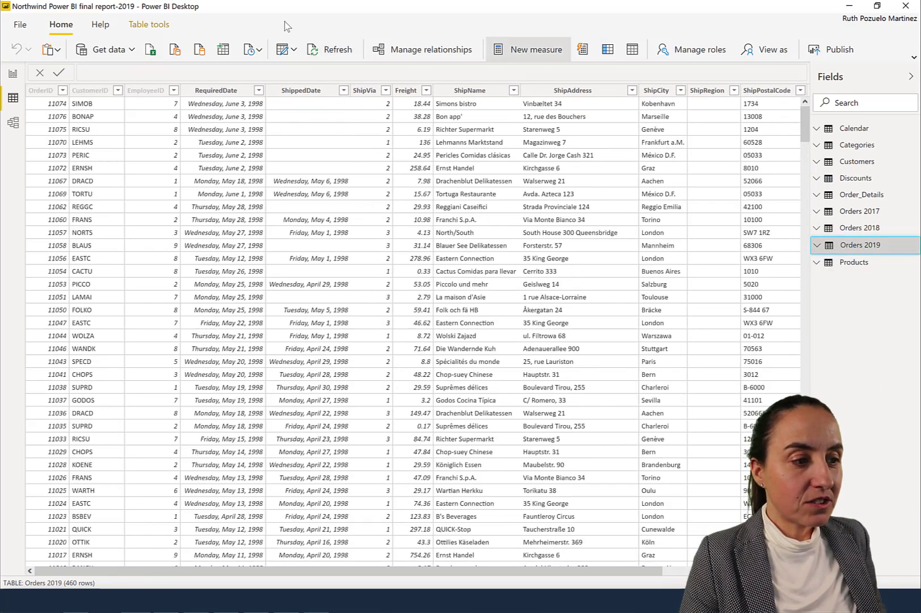
{"action": "left_click", "coordinate": [150, 25]}
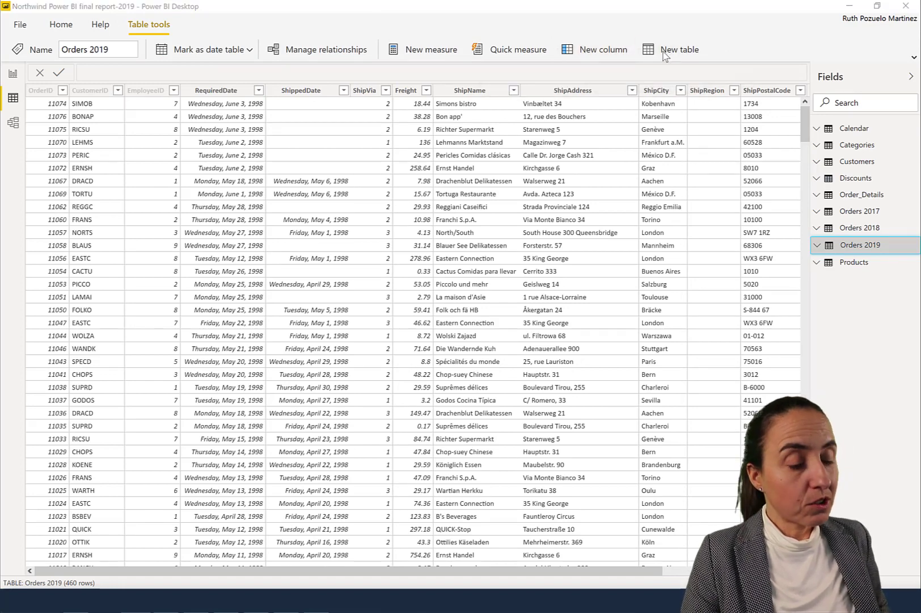
Start a new calculated table named Orders, removing the mistyped ADDCOLUMNS function.
{"action": "left_click", "coordinate": [642, 51]}
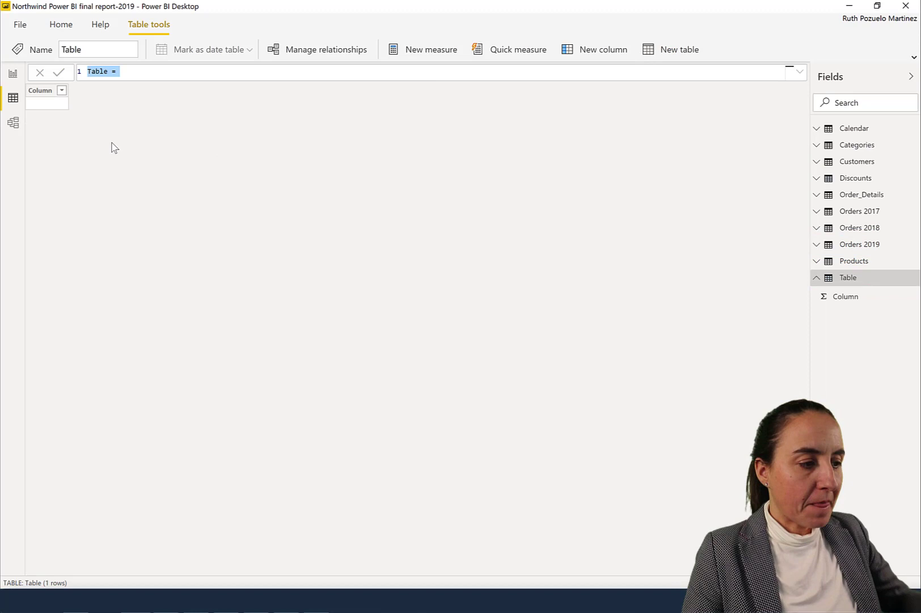
{"action": "key", "text": "BackSpace"}
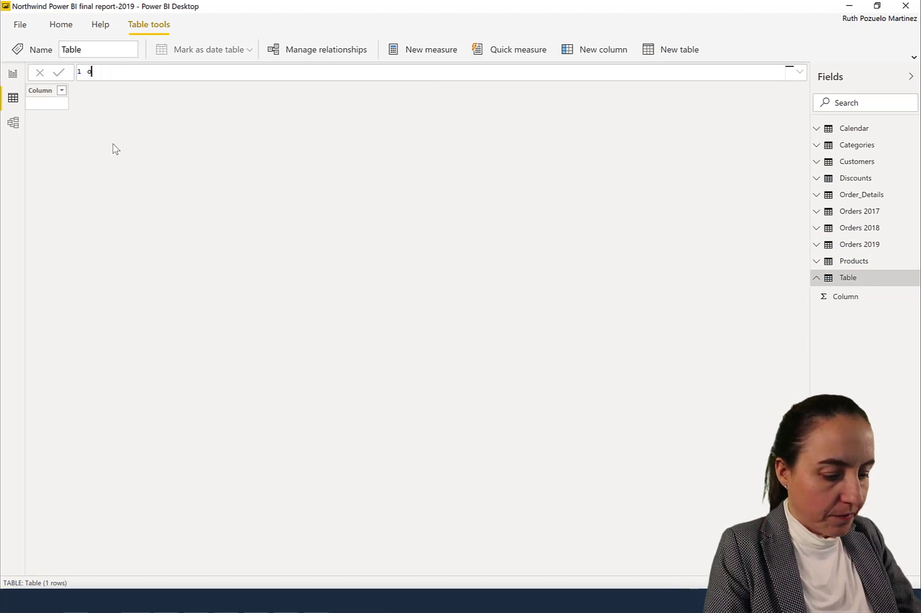
{"action": "type", "text": "Orders =ADDCOLUMNS("}
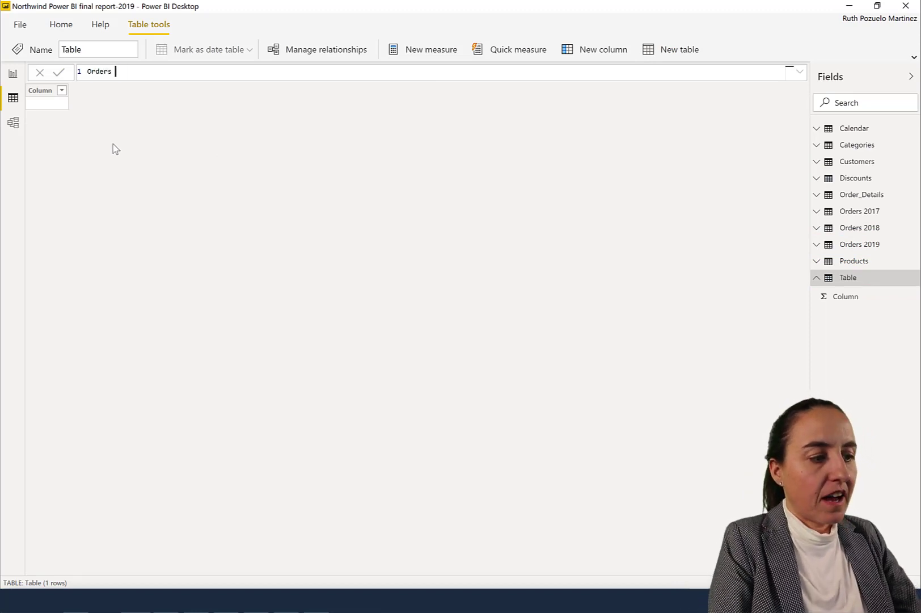
{"action": "key", "text": "BackSpace"}
{"action": "key", "text": "BackSpace"}
{"action": "key", "text": "BackSpace"}
{"action": "key", "text": "BackSpace"}
{"action": "key", "text": "BackSpace"}
{"action": "key", "text": "BackSpace"}
{"action": "key", "text": "BackSpace"}
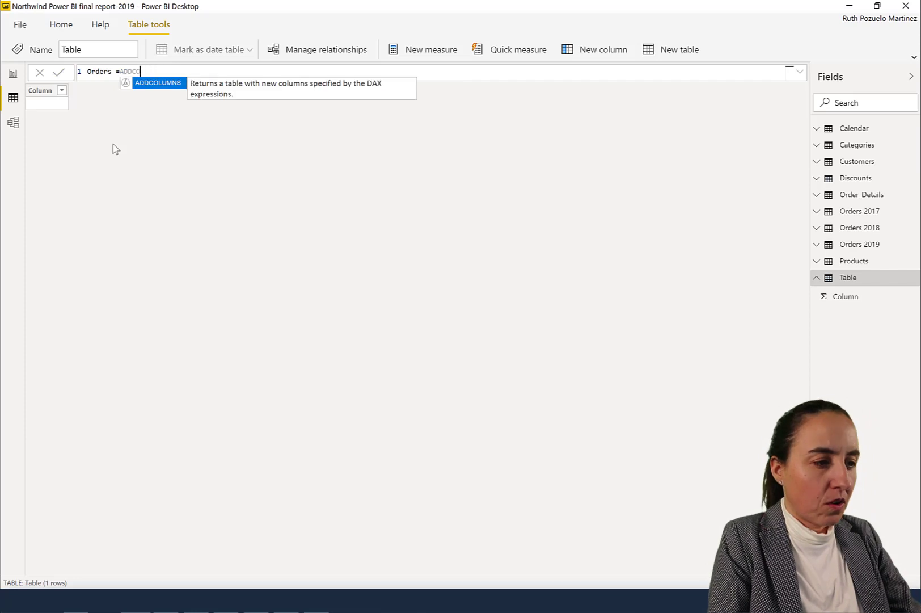
{"action": "key", "text": "BackSpace"}
{"action": "key", "text": "BackSpace"}
{"action": "key", "text": "BackSpace"}
{"action": "key", "text": "BackSpace"}
{"action": "key", "text": "shift+Return"}
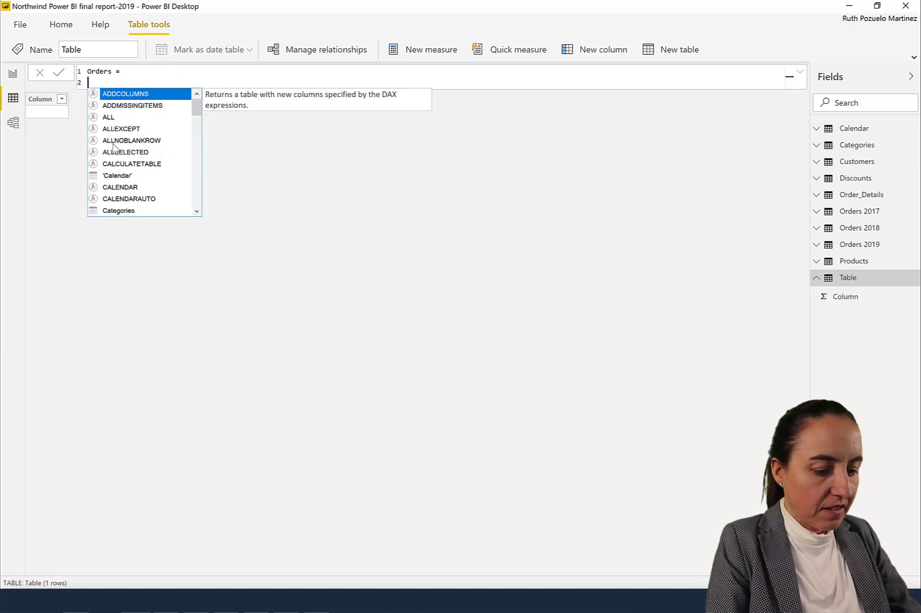
Complete and commit the formula as UNION('Orders 2017','Orders 2018','Orders 2019').
{"action": "type", "text": "UNION("}
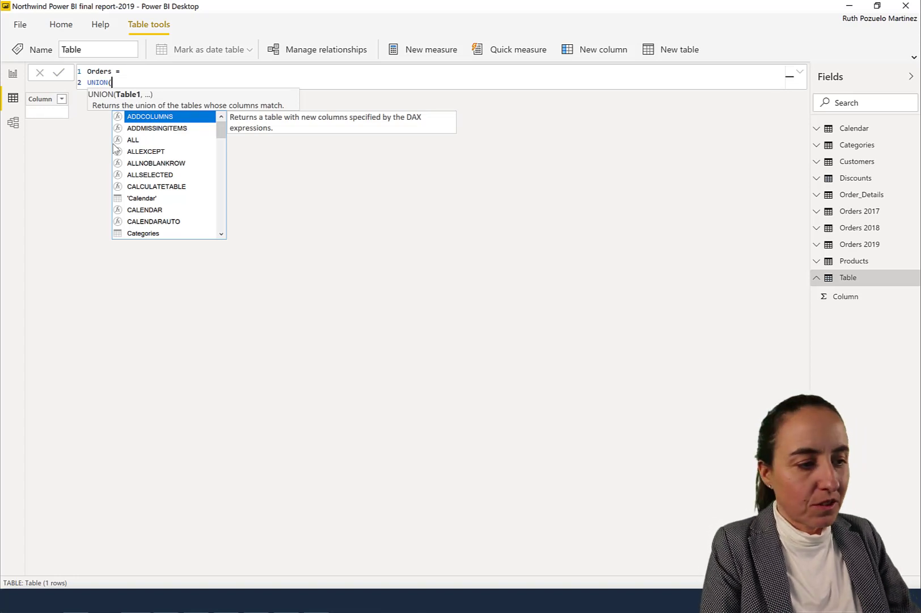
{"action": "type", "text": "'or"}
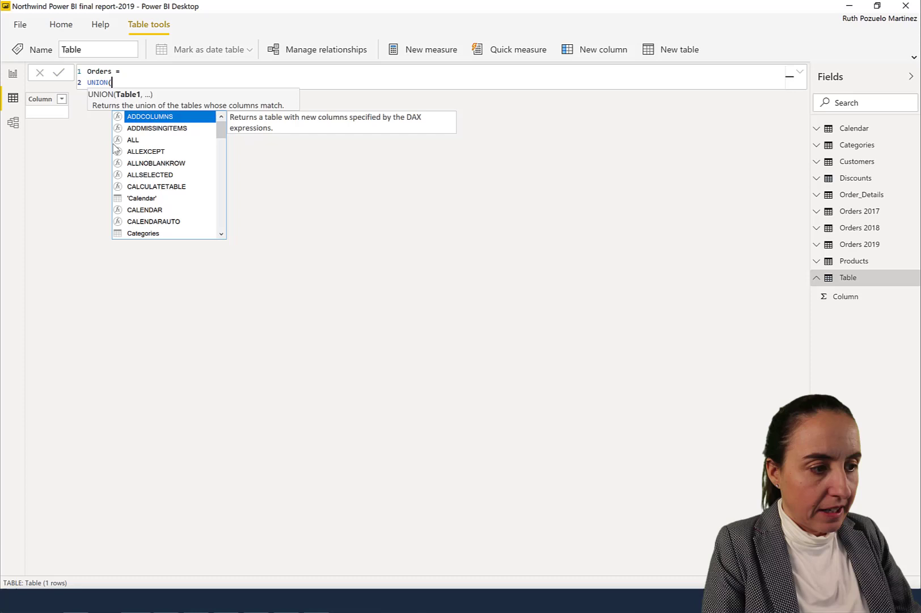
{"action": "key", "text": "Tab"}
{"action": "type", "text": ","}
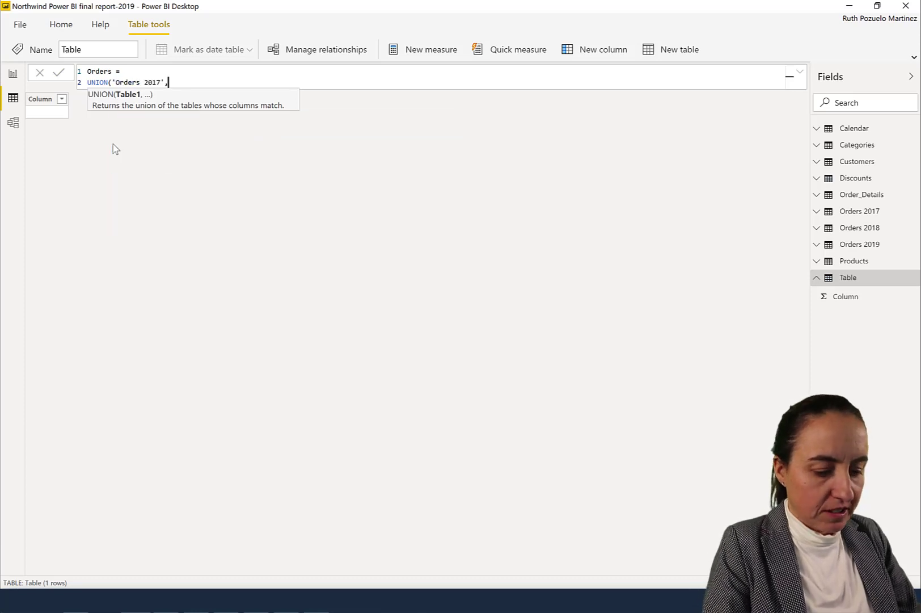
{"action": "type", "text": "or"}
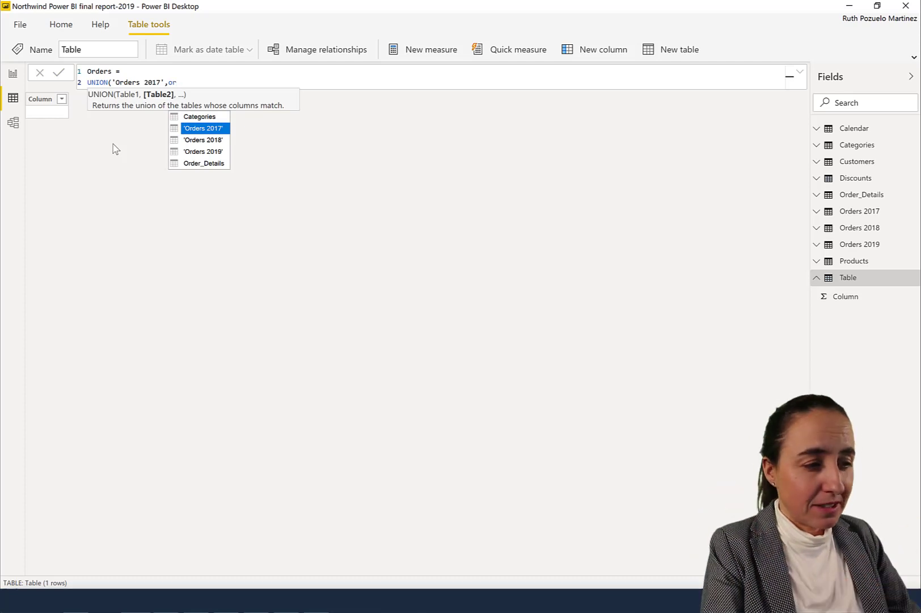
{"action": "key", "text": "Down"}
{"action": "key", "text": "Tab"}
{"action": "type", "text": ", or"}
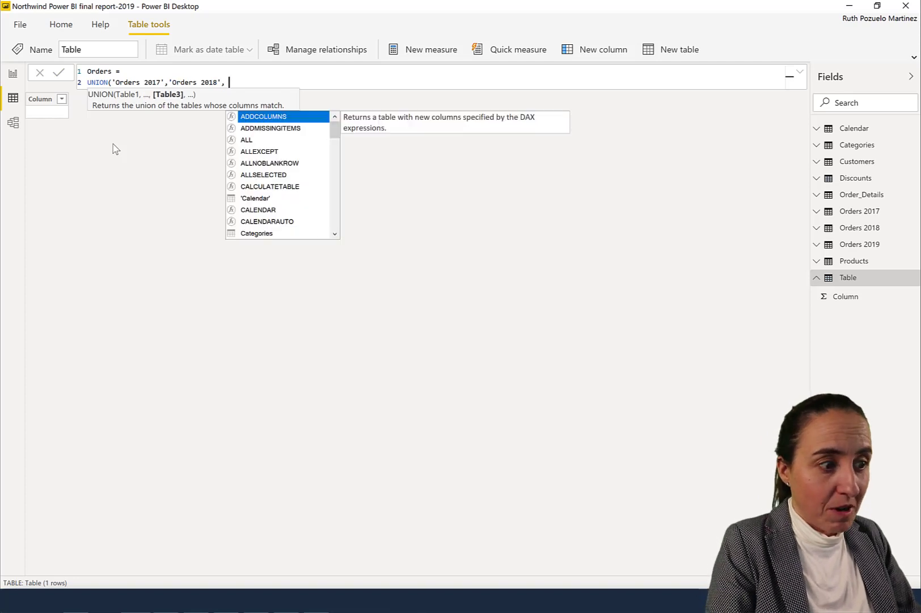
{"action": "key", "text": "Down"}
{"action": "key", "text": "Down"}
{"action": "key", "text": "Tab"}
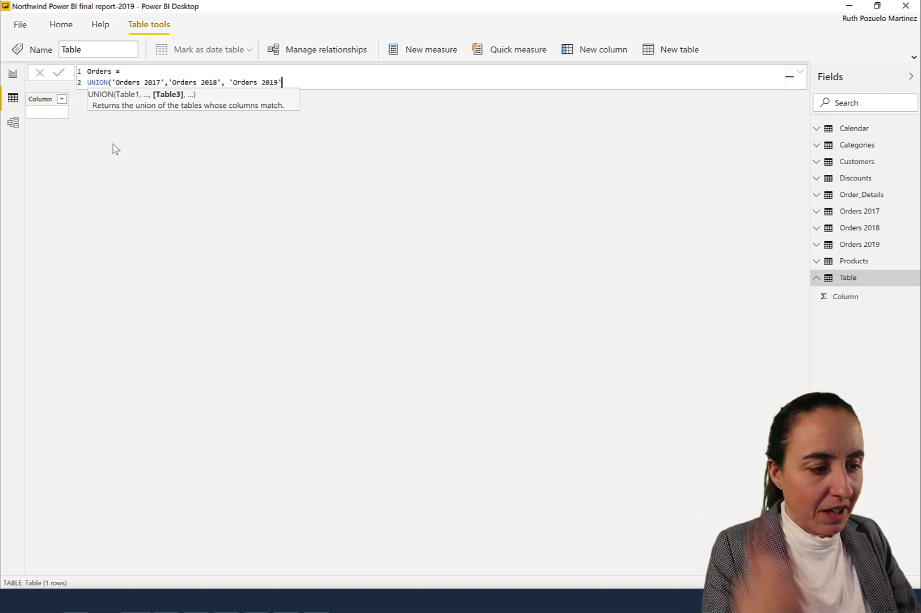
{"action": "type", "text": ")"}
{"action": "key", "text": "Return"}
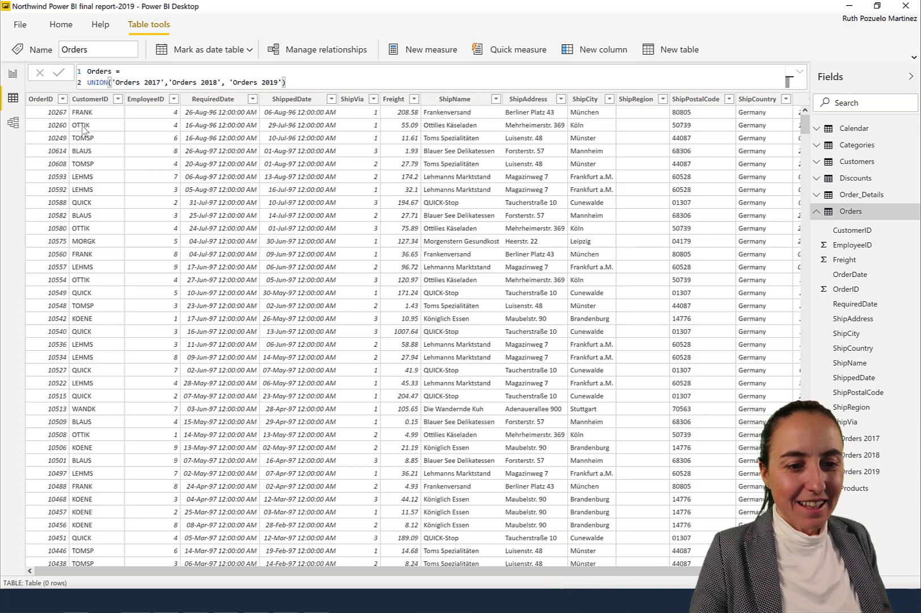
Hide Orders 2018, Orders 2019 and Orders 2017 from report view.
{"action": "left_click", "coordinate": [817, 212]}
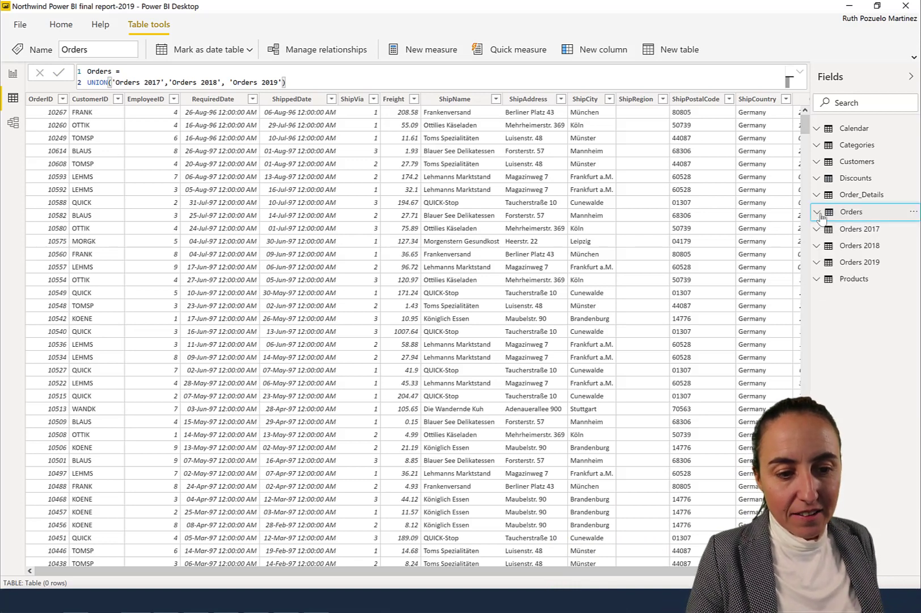
{"action": "right_click", "coordinate": [868, 245]}
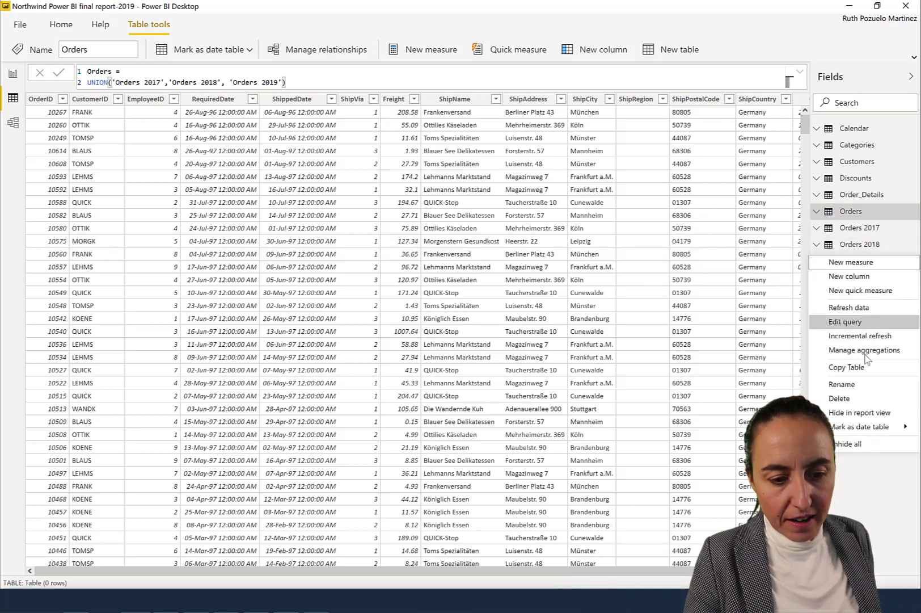
{"action": "left_click", "coordinate": [867, 413]}
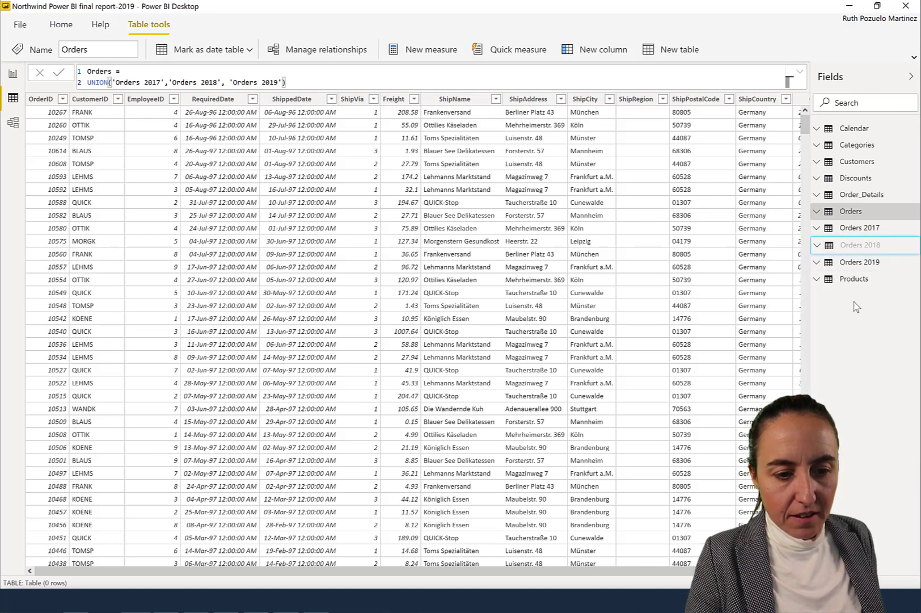
{"action": "right_click", "coordinate": [858, 261]}
{"action": "left_click", "coordinate": [889, 430]}
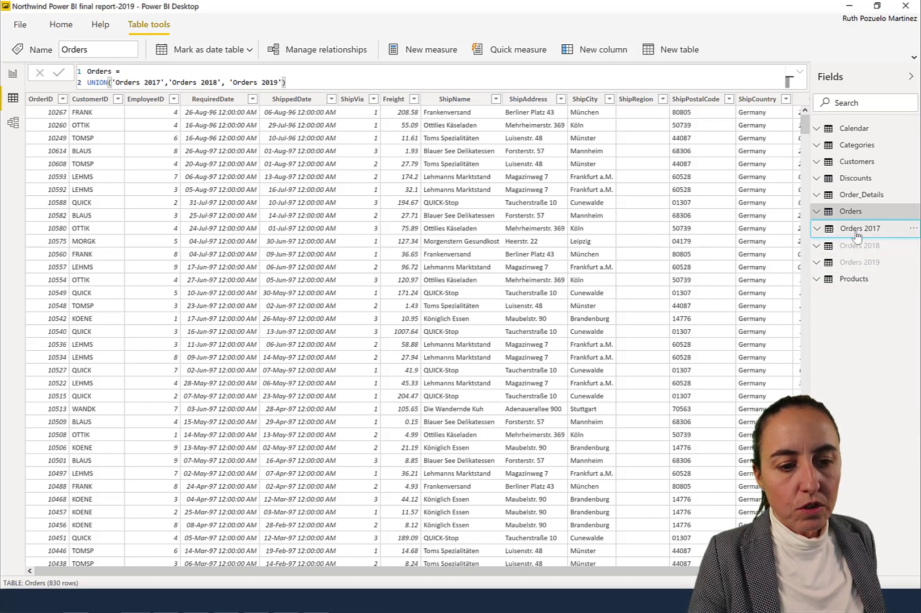
{"action": "right_click", "coordinate": [855, 232]}
{"action": "left_click", "coordinate": [881, 400]}
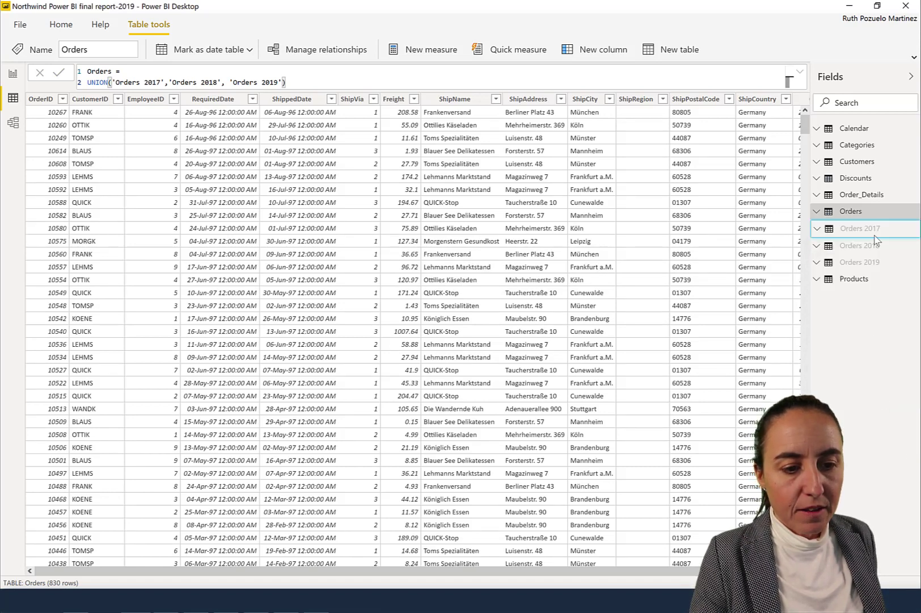
Switch to Report view and refresh all the report's data.
{"action": "left_click", "coordinate": [13, 74]}
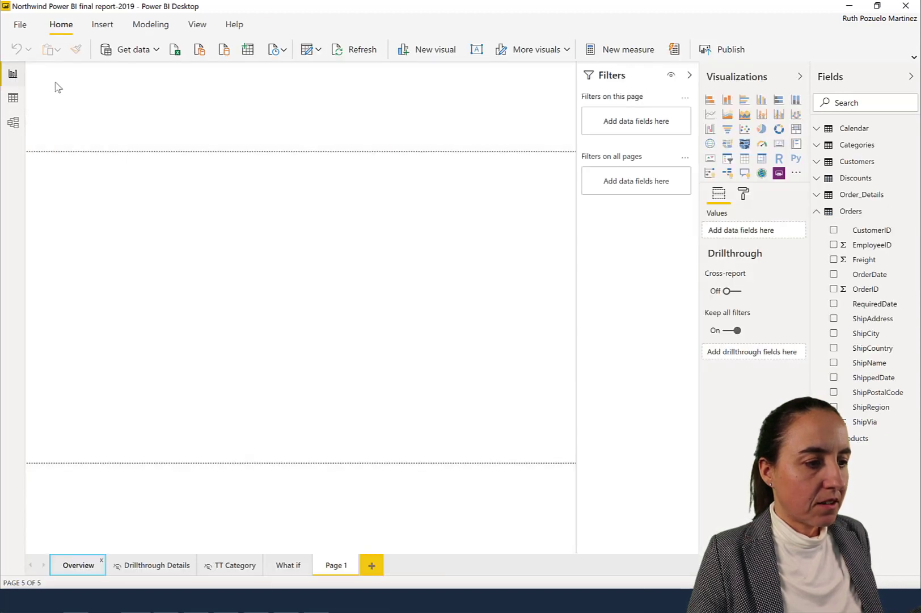
{"action": "left_click", "coordinate": [359, 55]}
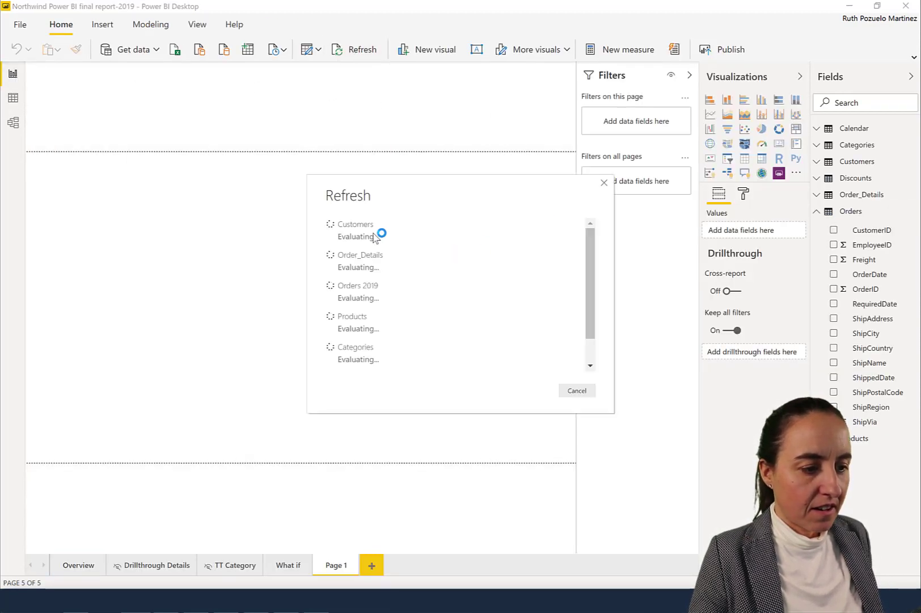